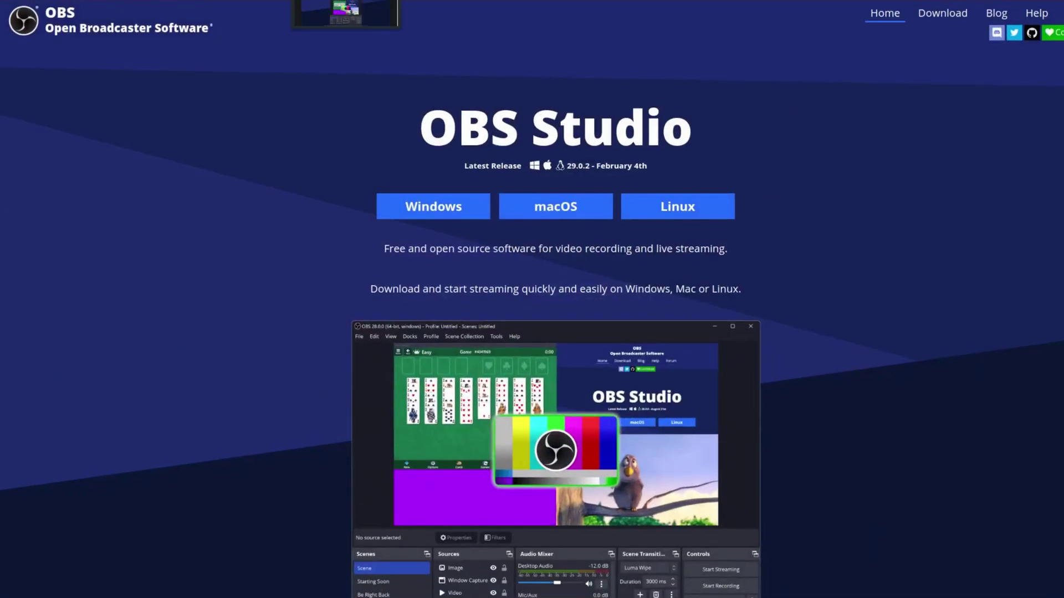
# Go to the Linux download page for OBS Studio 29.0.2 from the Latest Release section.
pyautogui.click(677, 206)
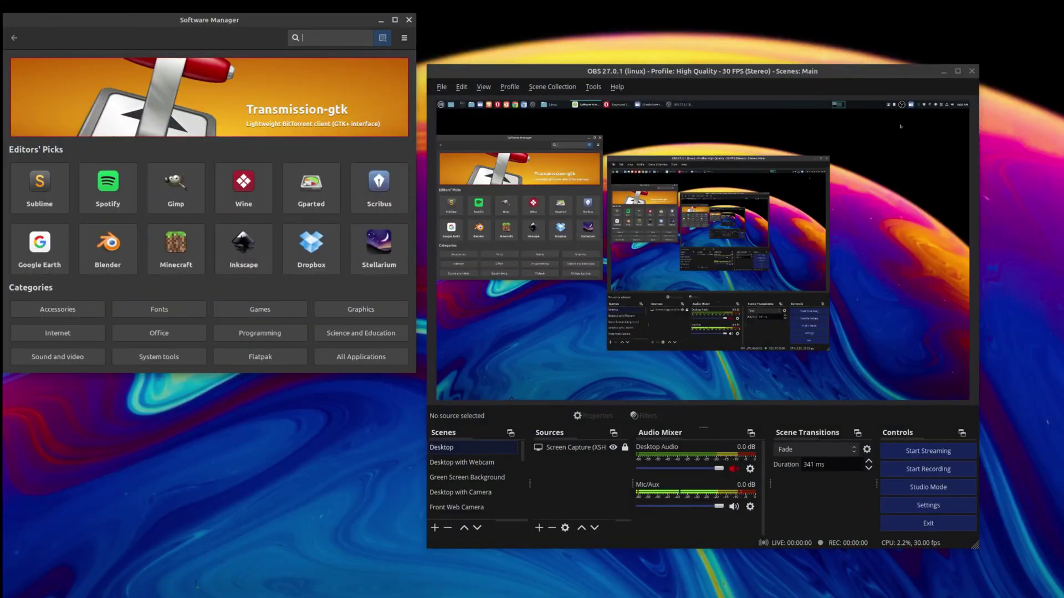
# Find OBS Studio in Software Manager's Flatpak category and review its page listing version 27.0.1.
pyautogui.moveTo(327, 29); pyautogui.dragTo(332, 65)
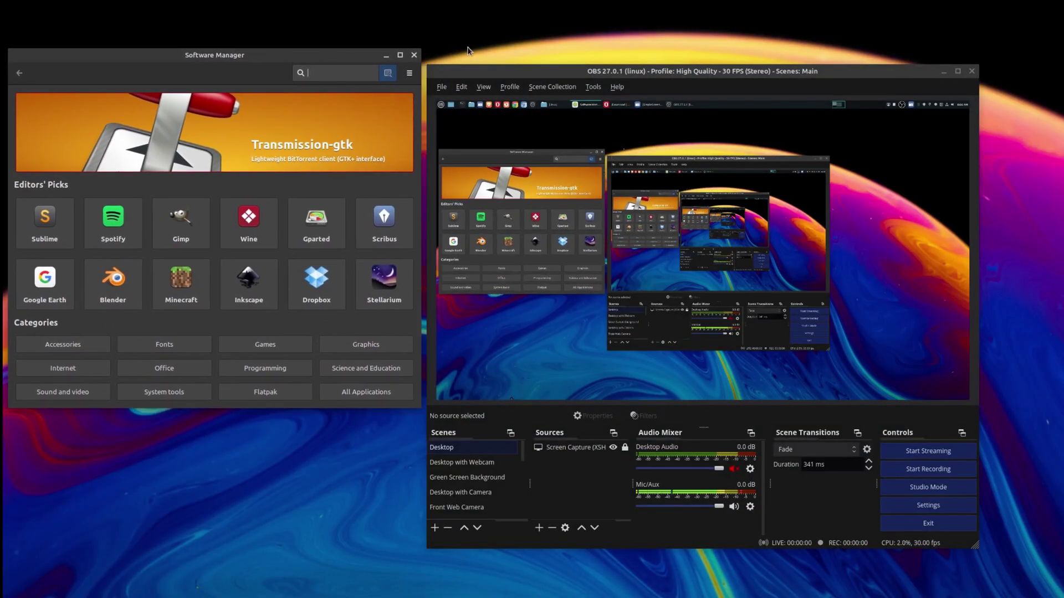
pyautogui.click(246, 393)
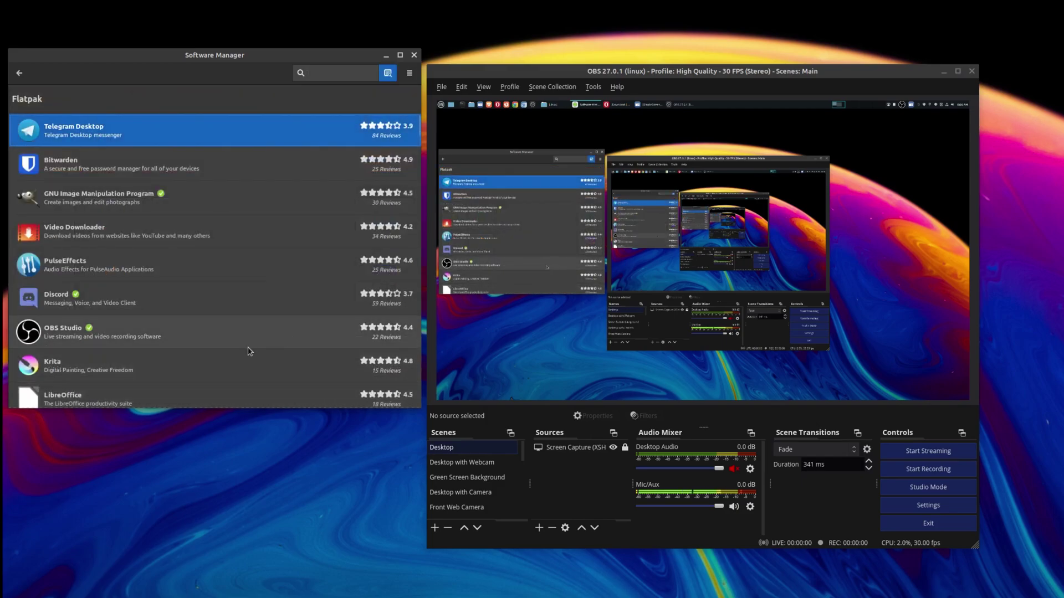
pyautogui.click(162, 331)
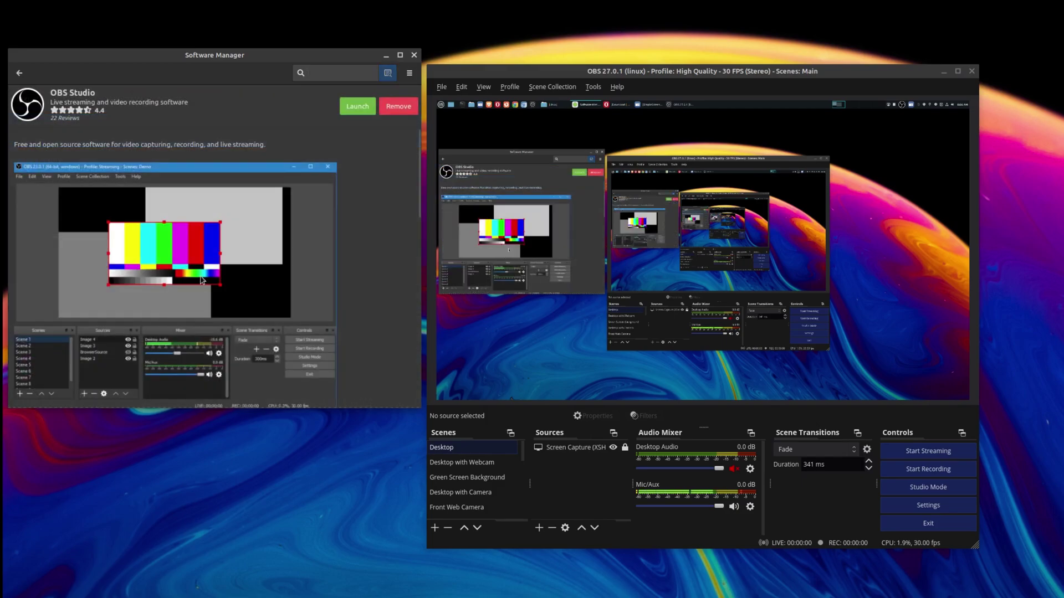
pyautogui.scroll(-3, 361, 226)
pyautogui.scroll(-2, 361, 225)
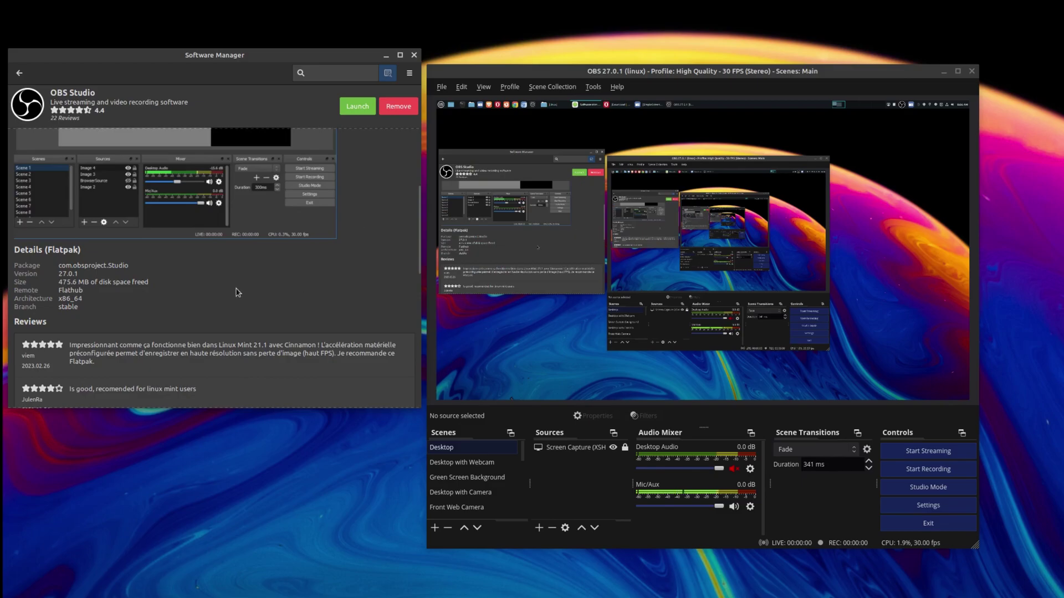
pyautogui.scroll(2, 139, 281)
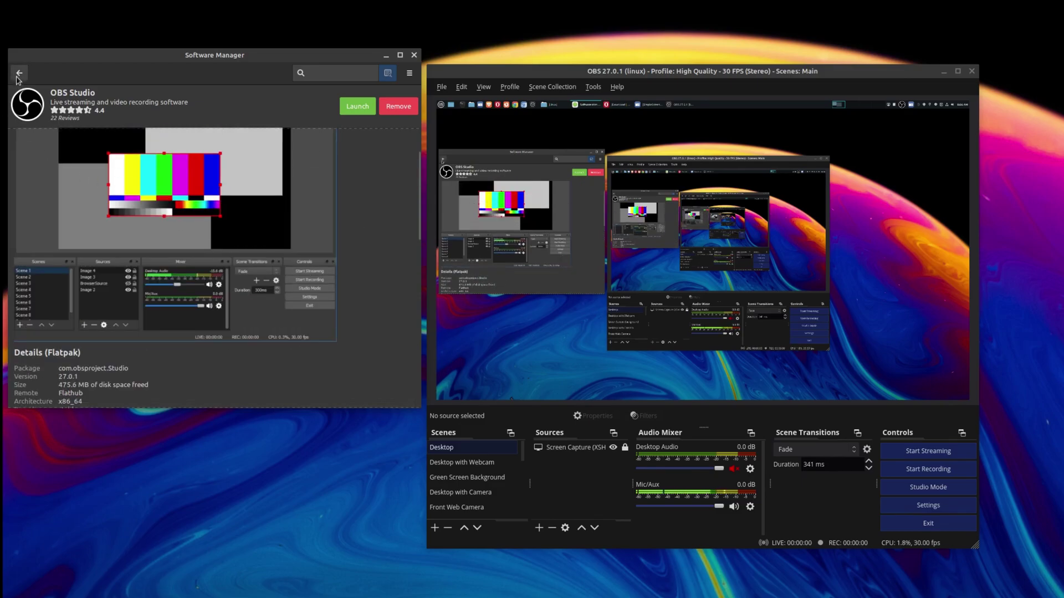
# Select the three sudo PPA install commands and place a new terminal at the screen's right edge.
pyautogui.click(385, 55)
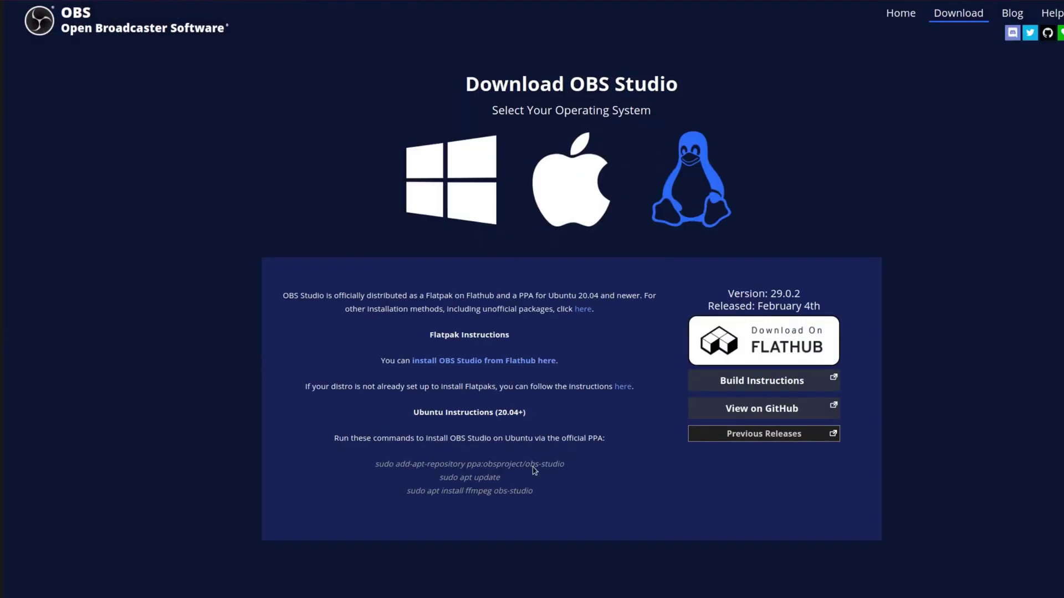
pyautogui.moveTo(526, 493); pyautogui.dragTo(383, 465)
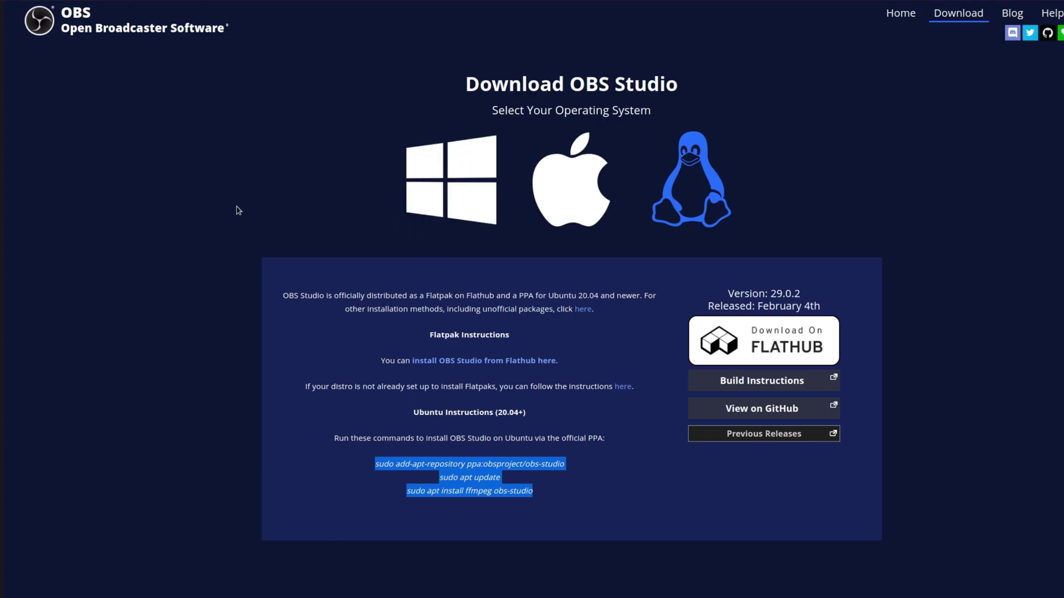
pyautogui.hotkey('ctrl', 'alt', 't')
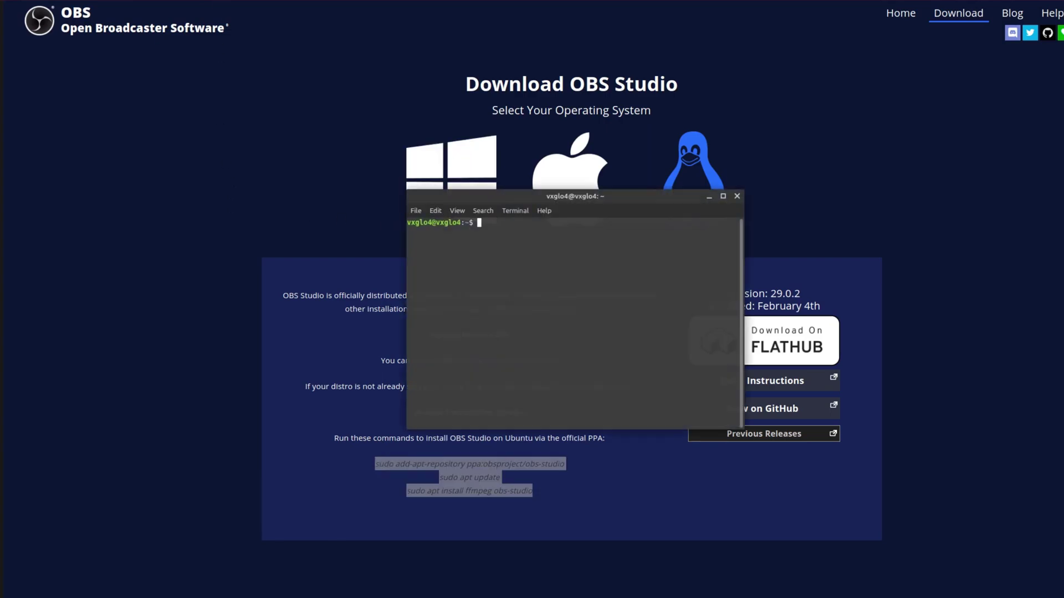
pyautogui.moveTo(514, 192); pyautogui.dragTo(999, 156)
pyautogui.hotkey('alt', 'Tab')
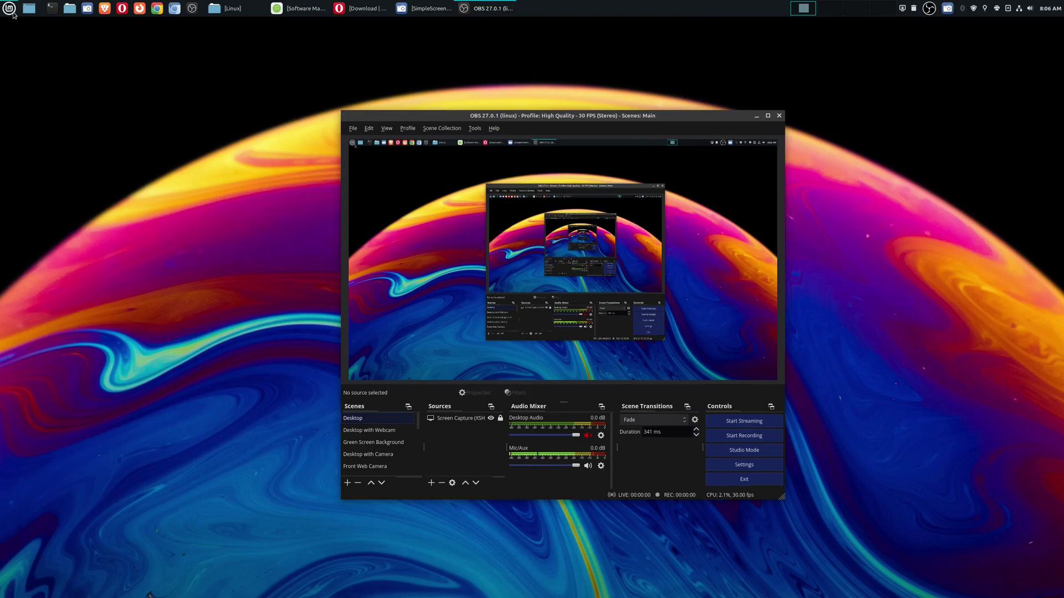
# Exit the running OBS Studio 27.0.1 from its tray icon's menu.
pyautogui.click(9, 8)
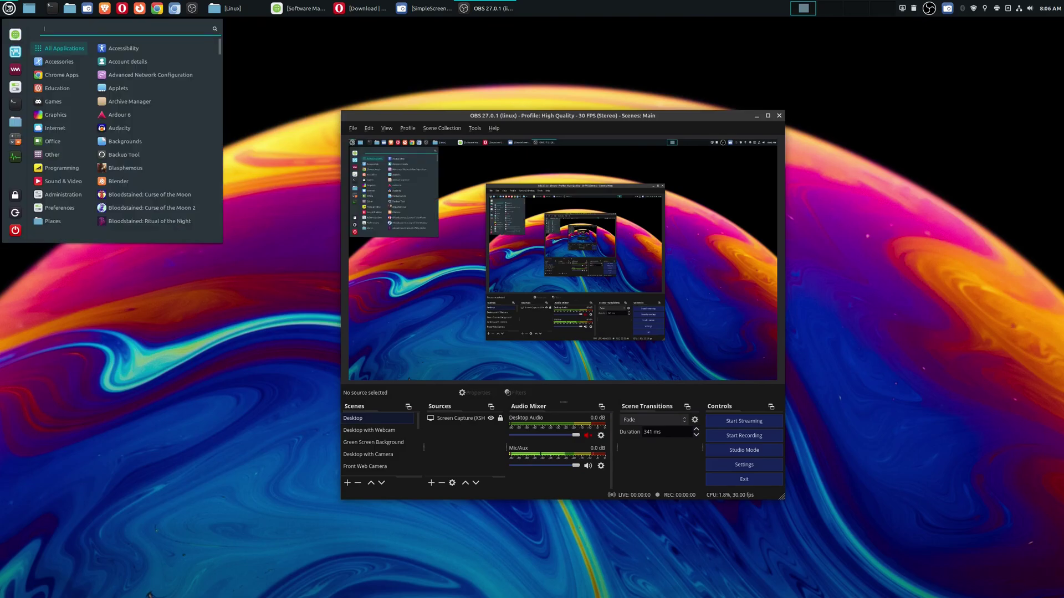
pyautogui.moveTo(61, 181)
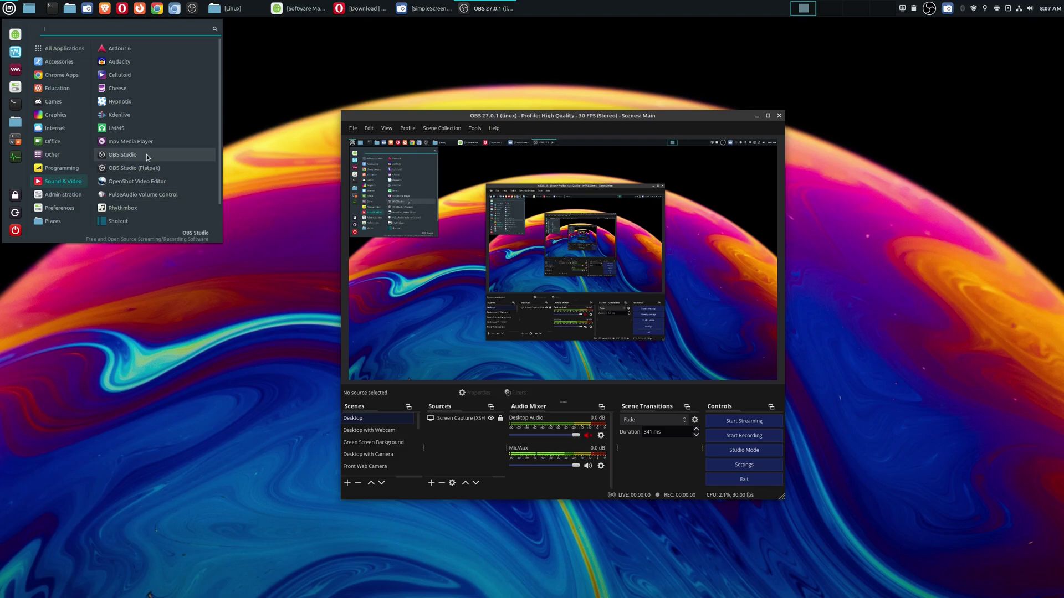
pyautogui.click(612, 122)
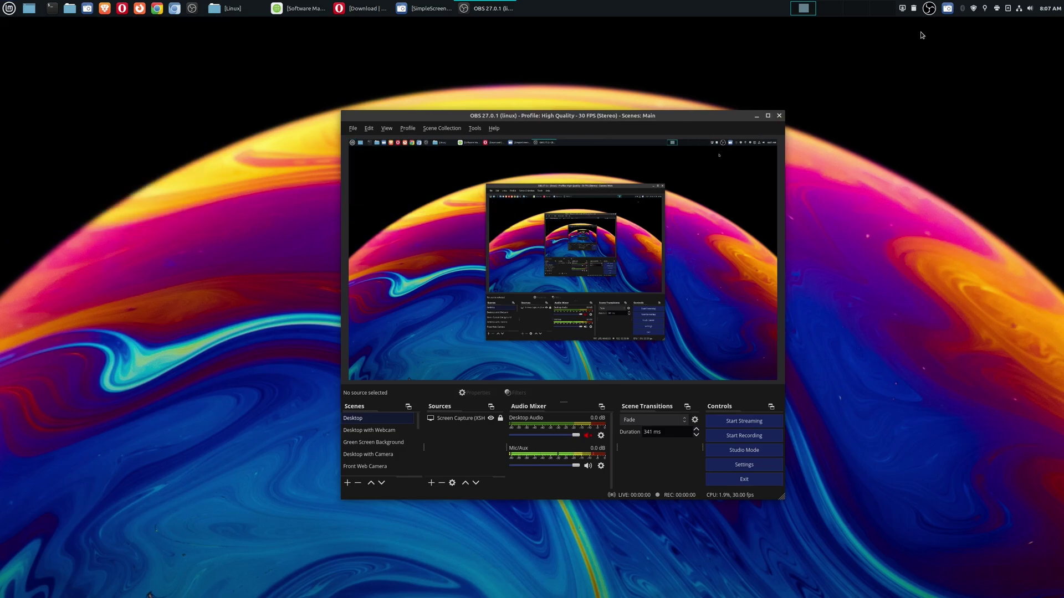
pyautogui.rightClick(933, 11)
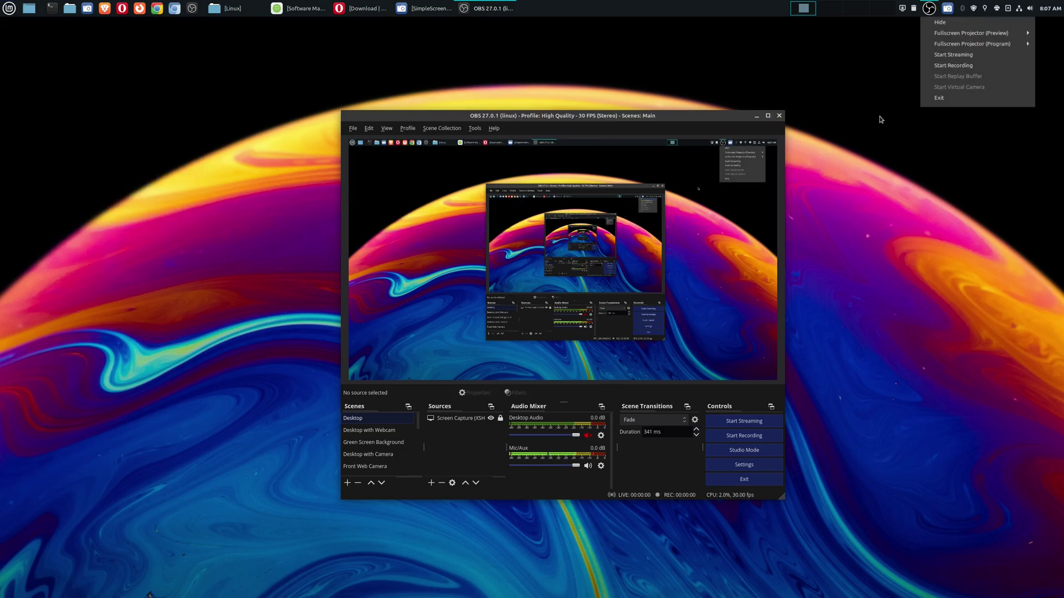
pyautogui.click(945, 98)
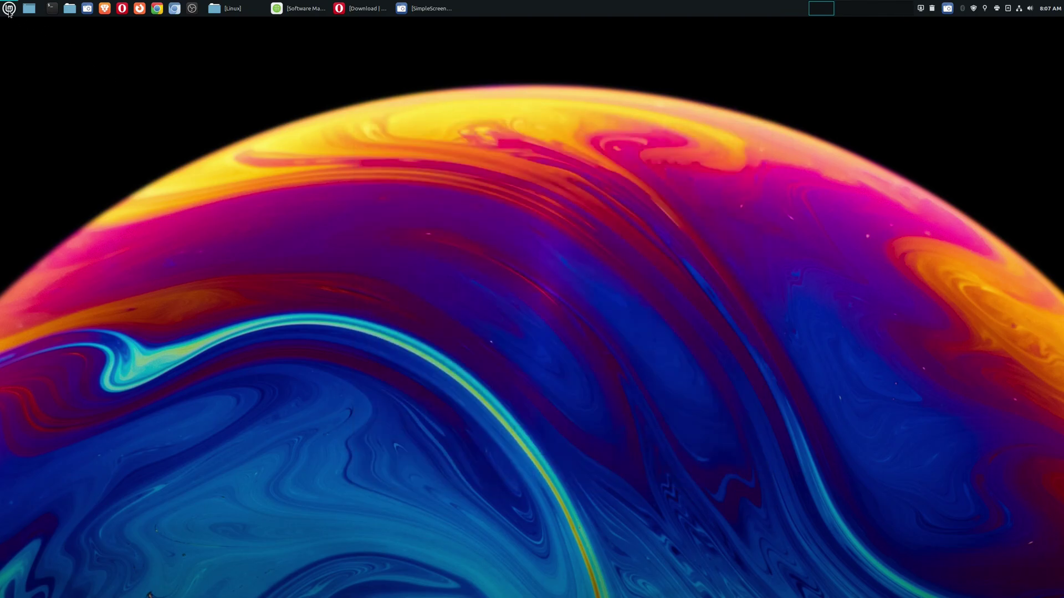
# Launch OBS Studio (Flatpak) 29.0.2, check its empty Untitled profile, then switch to the OBSBackups/Linux folder.
pyautogui.click(9, 9)
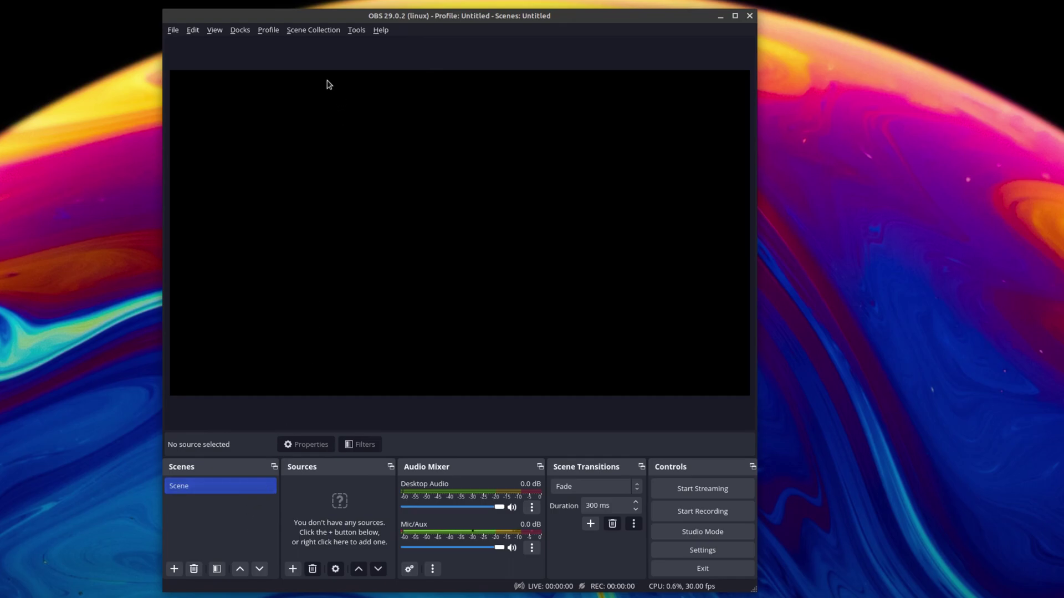
pyautogui.click(267, 34)
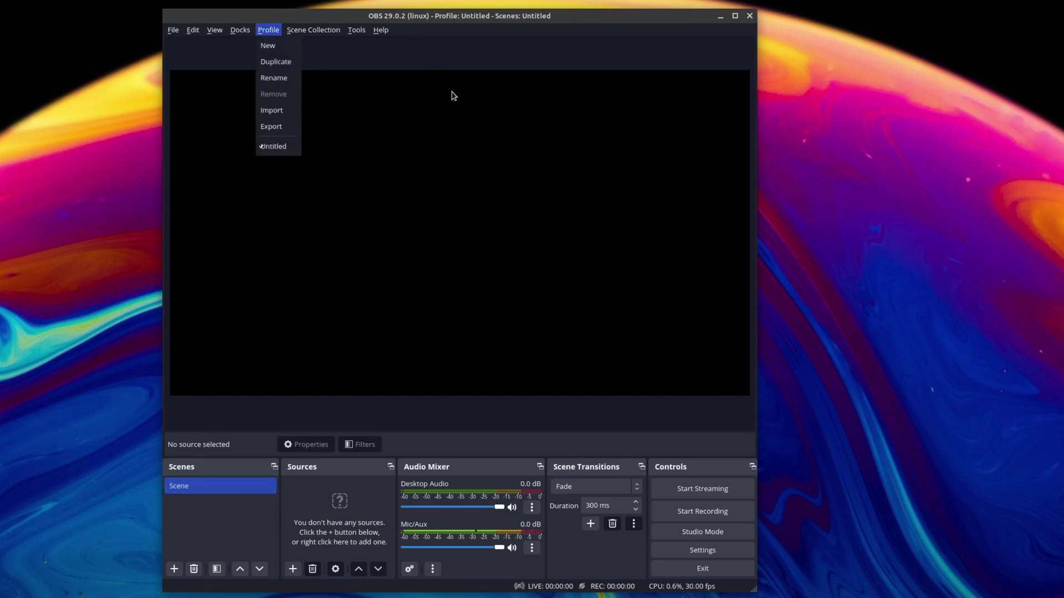
pyautogui.click(444, 63)
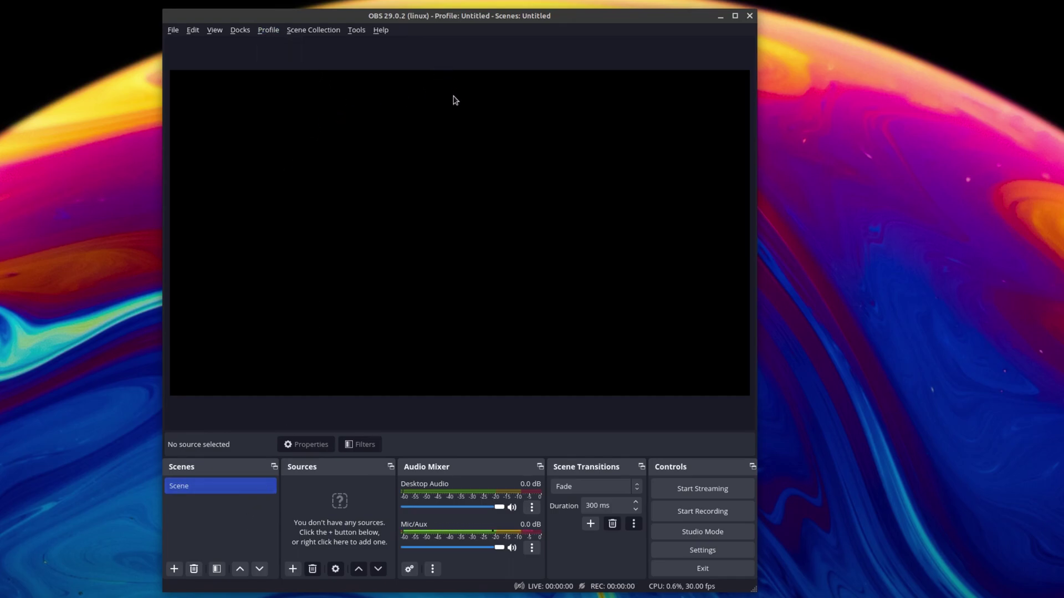
pyautogui.hotkey('alt', 'Tab')
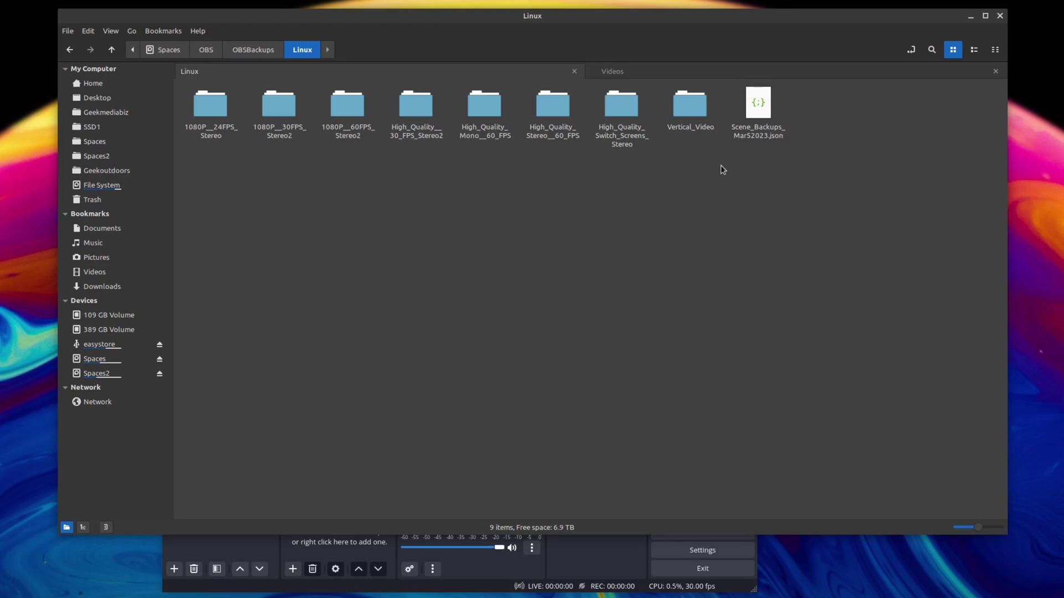
# Minimize the Nemo window showing the OBSBackups/Linux folder.
pyautogui.click(972, 16)
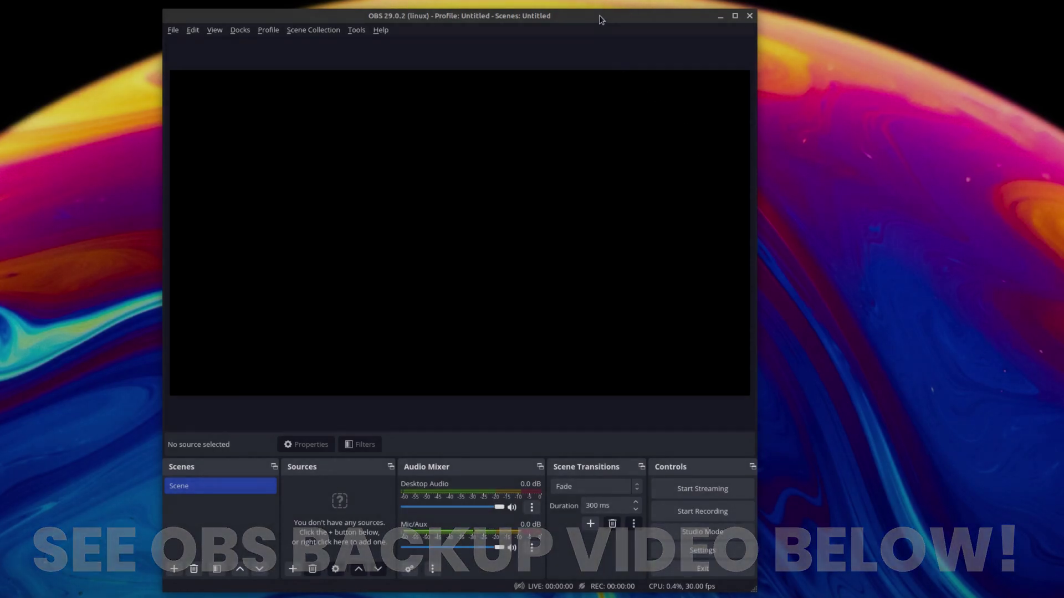
# Import High_Quality__30_FPS_Stereo2 from OBSBackups/Linux and switch to the High Quality - 30 FPS (Stereo) profile.
pyautogui.moveTo(599, 16); pyautogui.dragTo(631, 0)
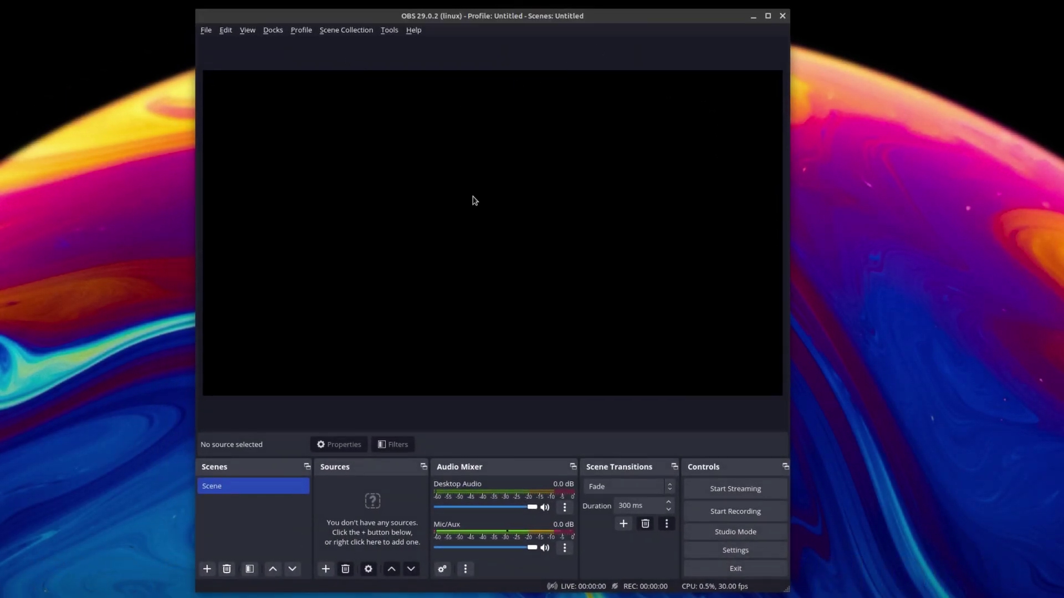
pyautogui.click(303, 30)
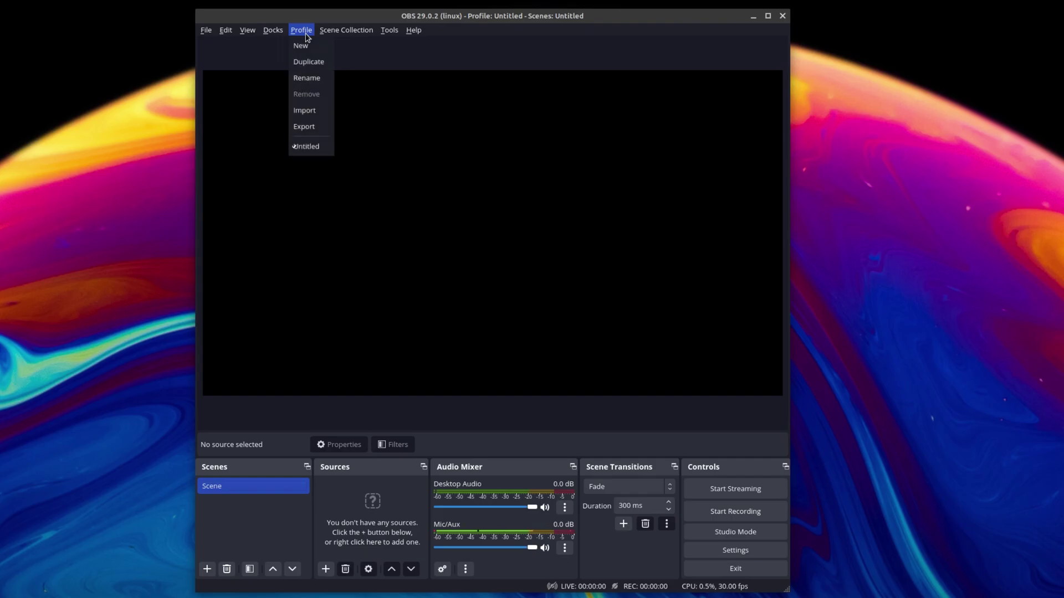
pyautogui.click(310, 112)
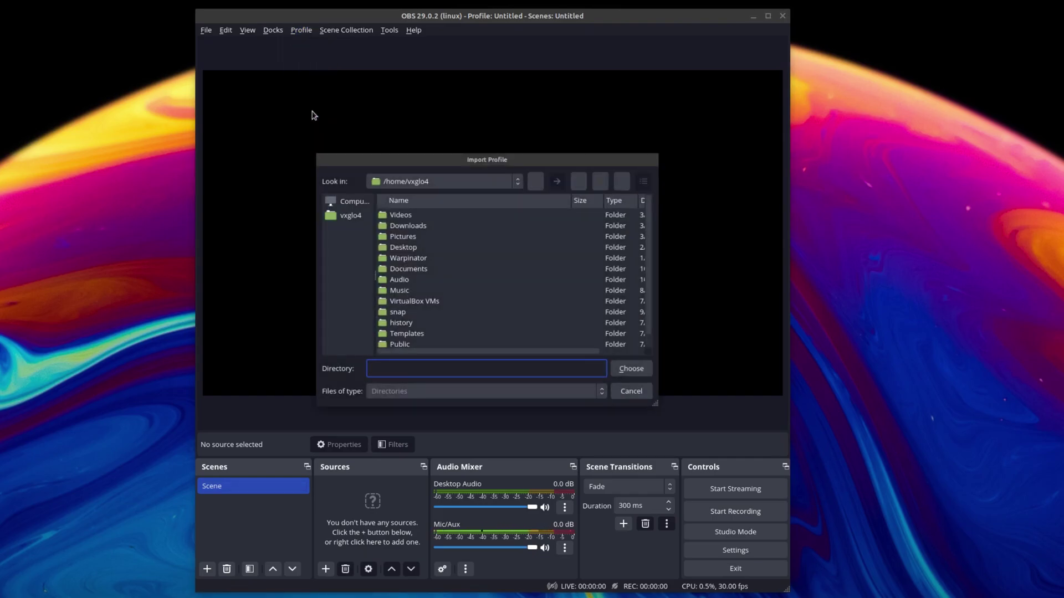
pyautogui.click(520, 184)
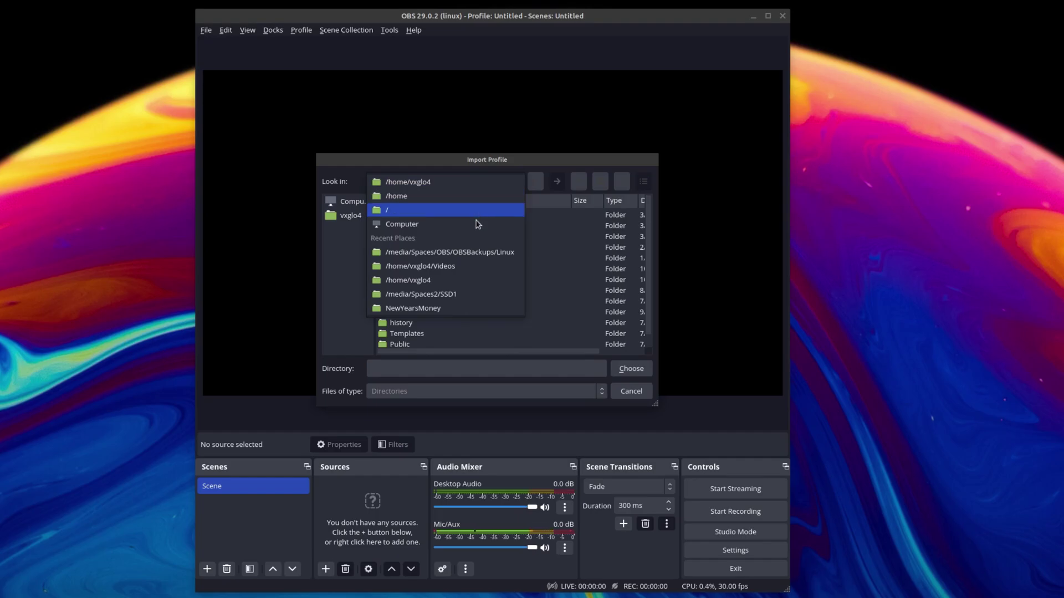
pyautogui.click(479, 252)
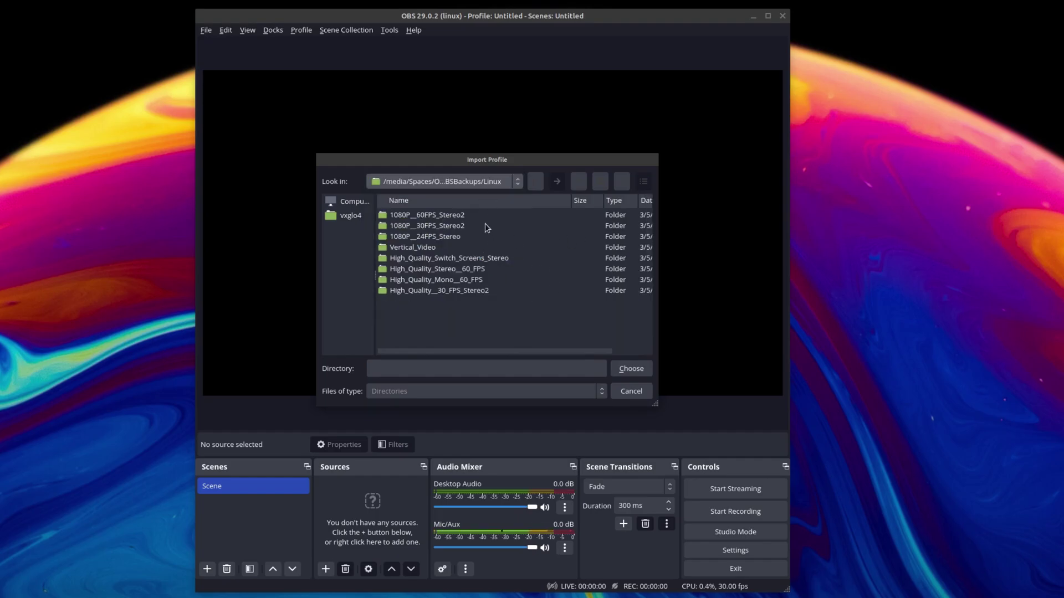
pyautogui.click(437, 291)
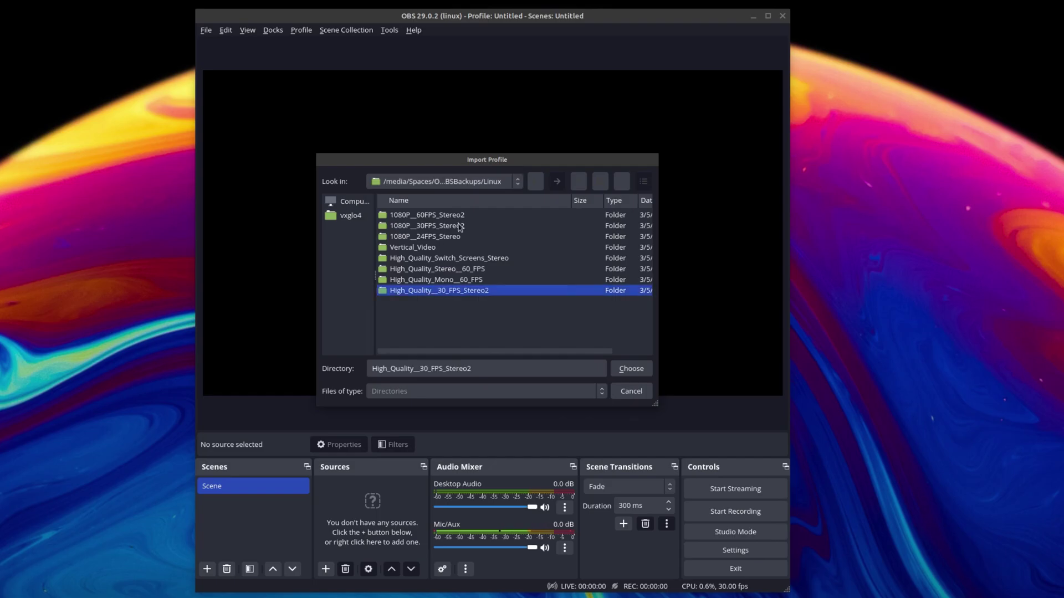
pyautogui.click(633, 369)
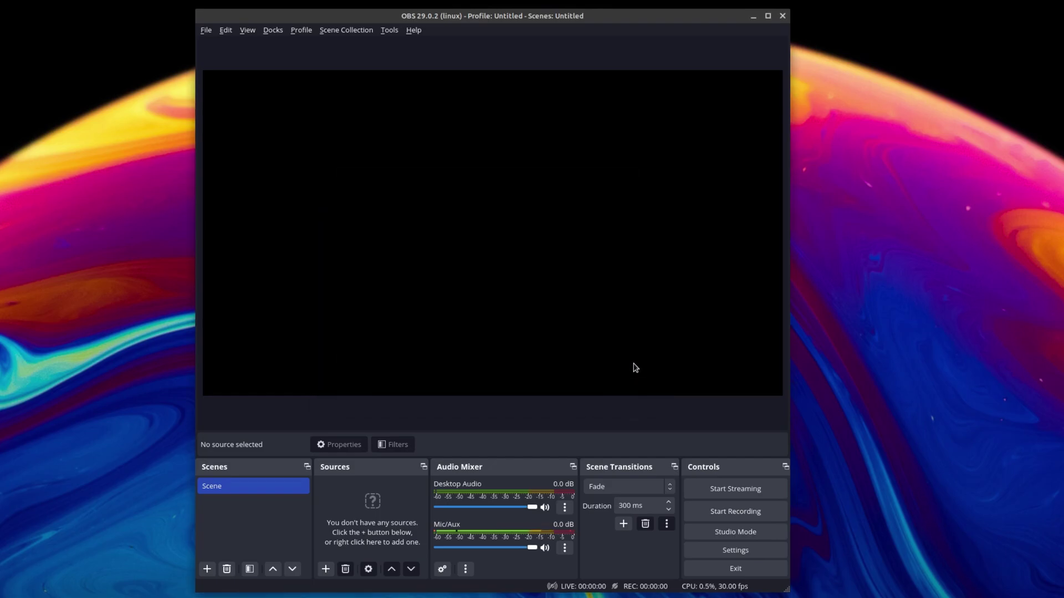
pyautogui.click(303, 32)
pyautogui.click(339, 145)
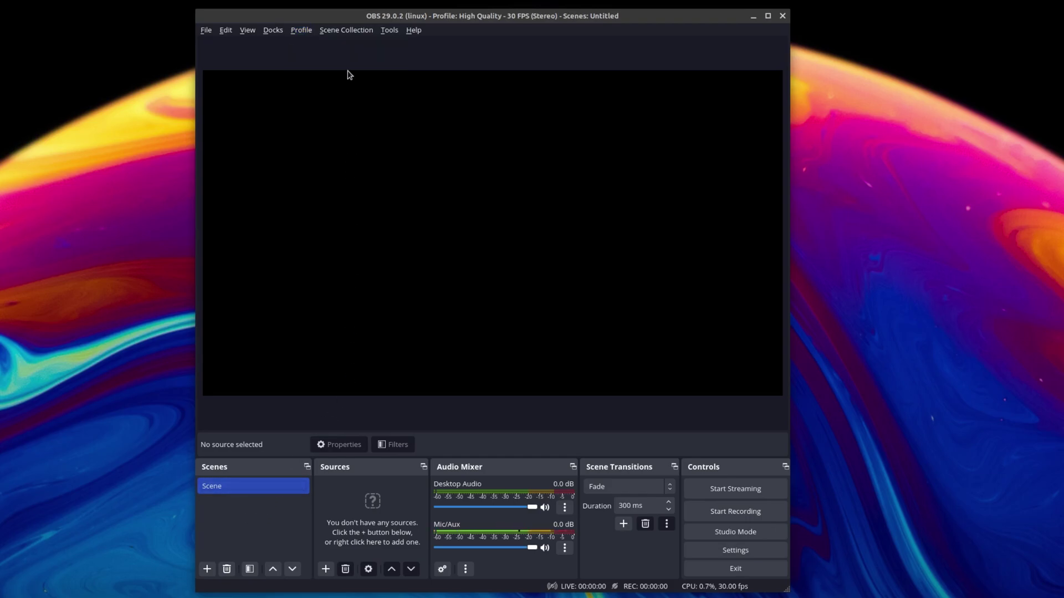
# Import Scene_Backups_Mar52023.json as the Main scene collection and view the collections list.
pyautogui.click(343, 34)
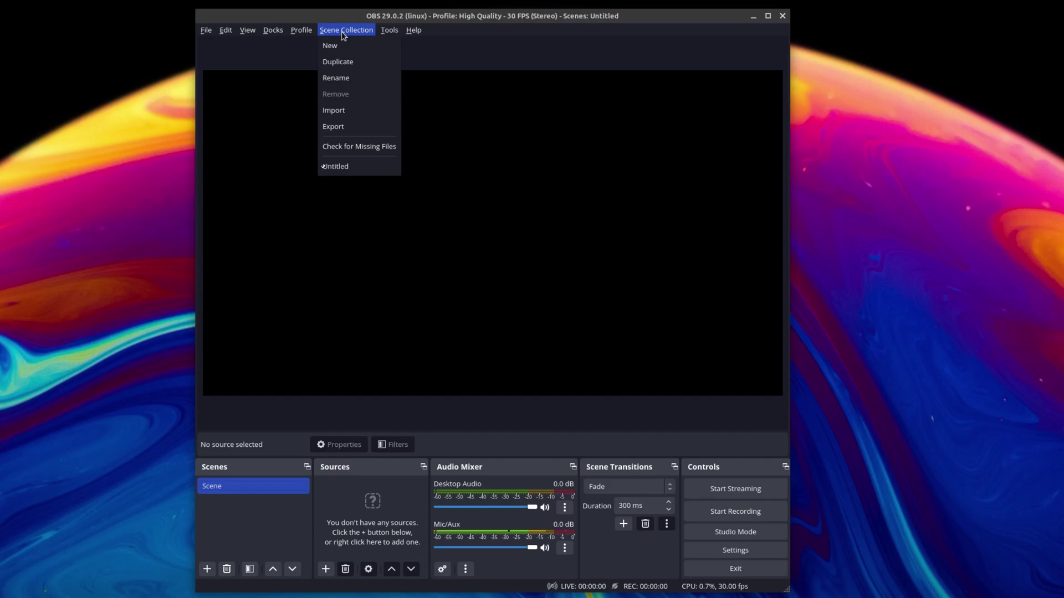
pyautogui.click(352, 112)
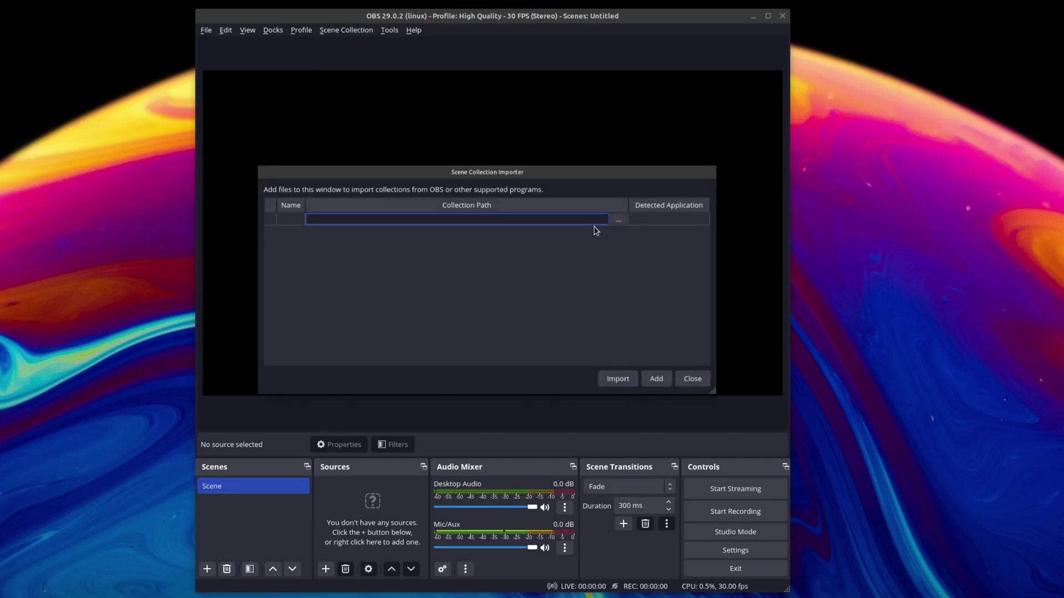
pyautogui.click(619, 221)
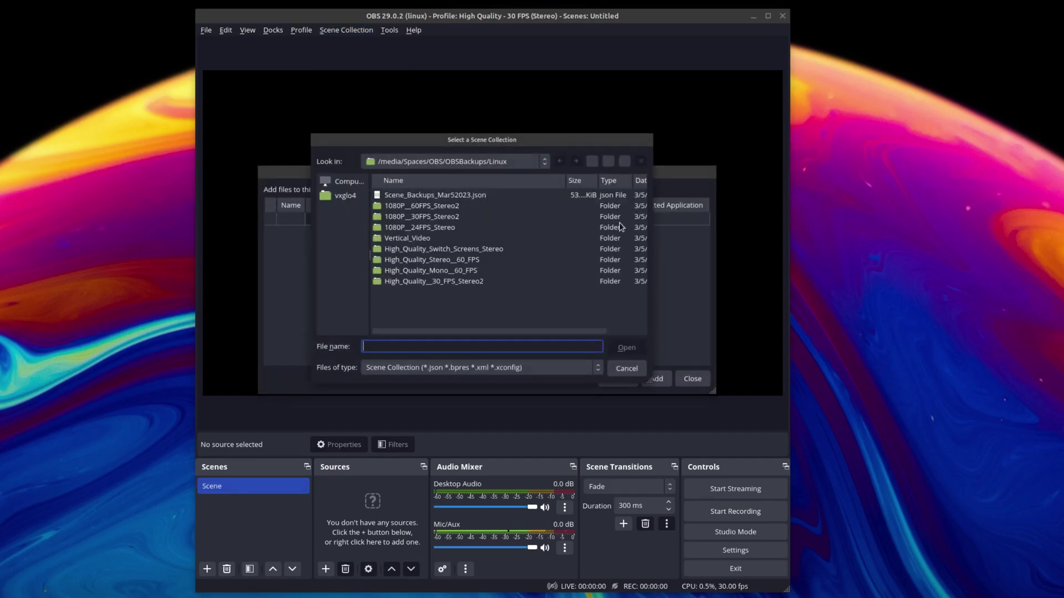
pyautogui.click(446, 198)
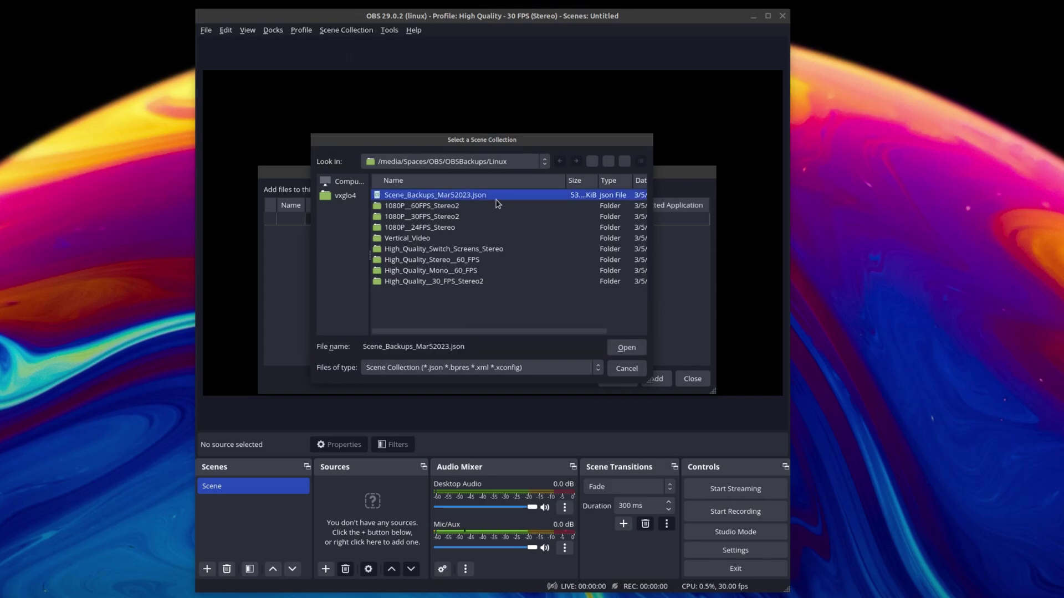
pyautogui.click(626, 349)
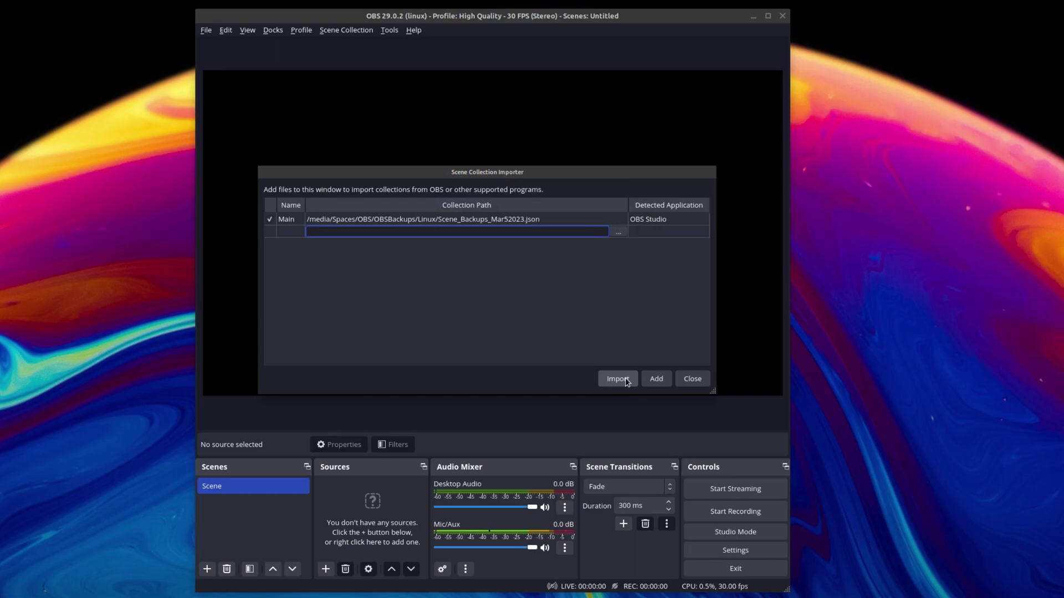
pyautogui.click(627, 380)
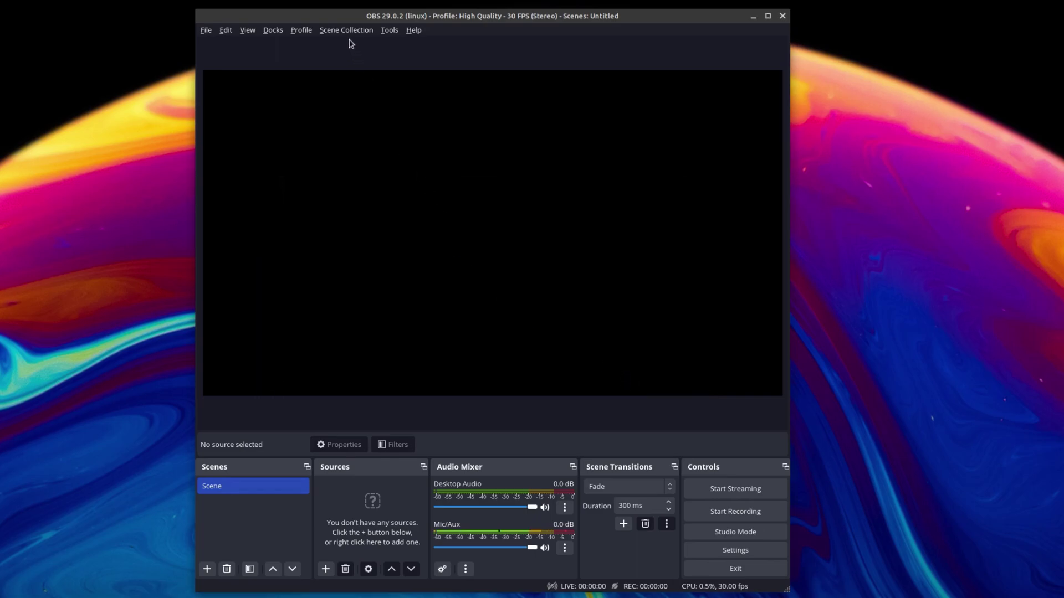
pyautogui.click(348, 31)
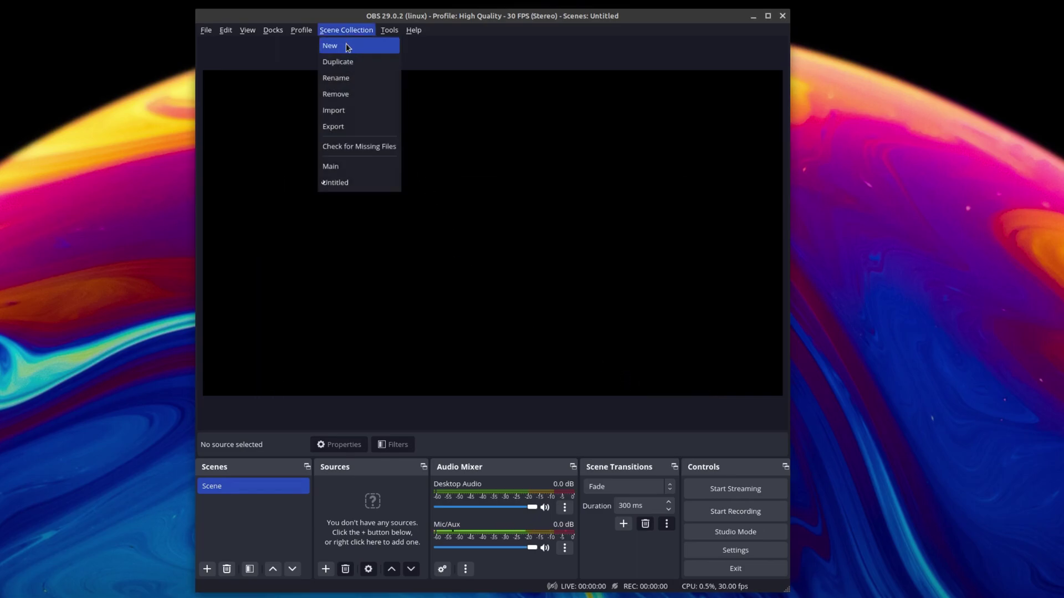
# Switch to Main and preview Desktop with Webcam, Green Screen Background, Windows, Gaming Recording, then Desktop.
pyautogui.click(350, 167)
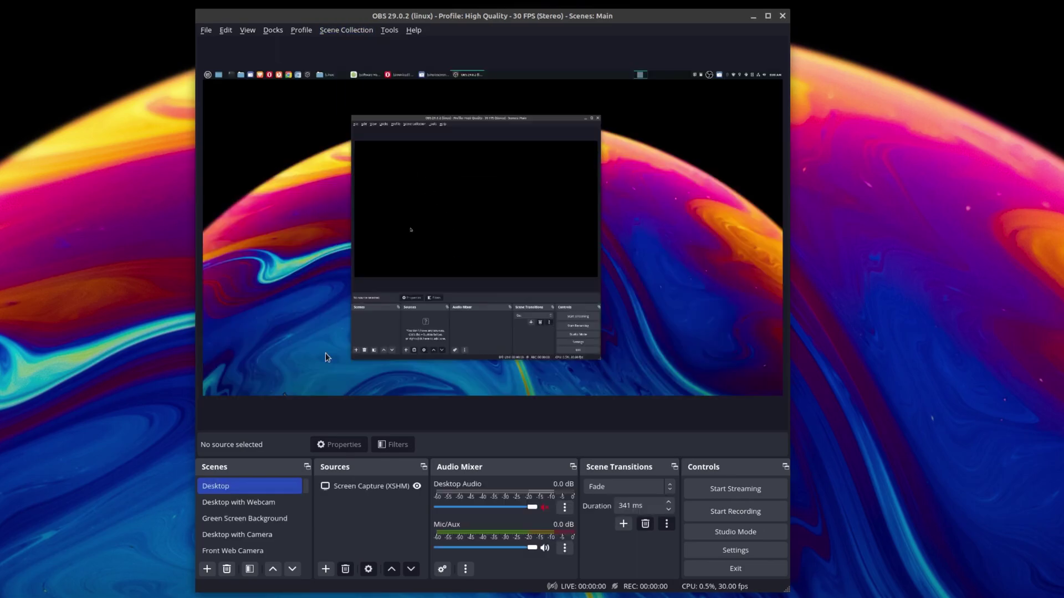
pyautogui.click(256, 504)
pyautogui.click(253, 520)
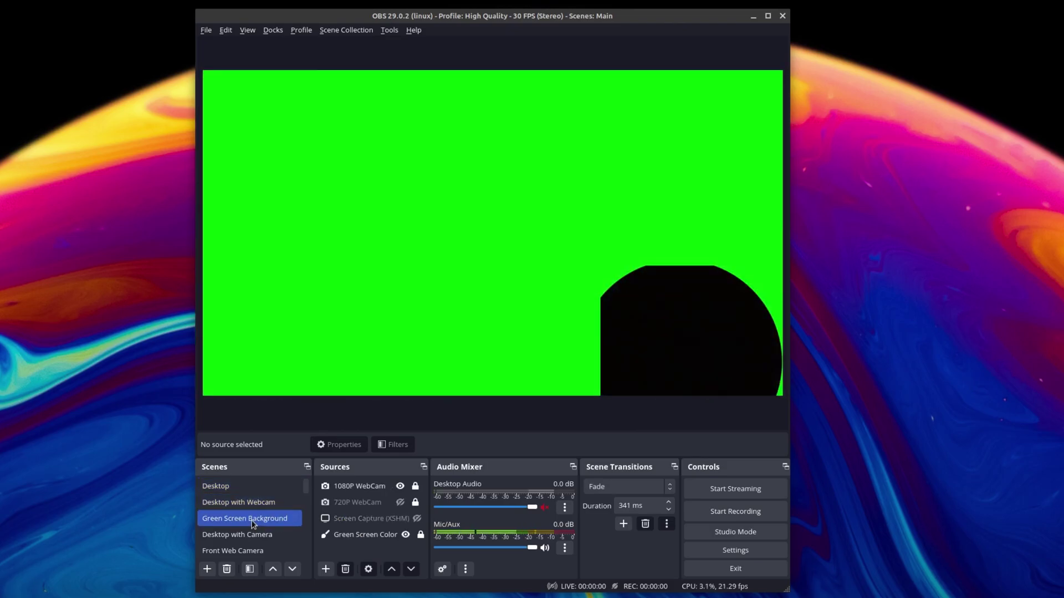
pyautogui.scroll(-3, 253, 525)
pyautogui.click(238, 502)
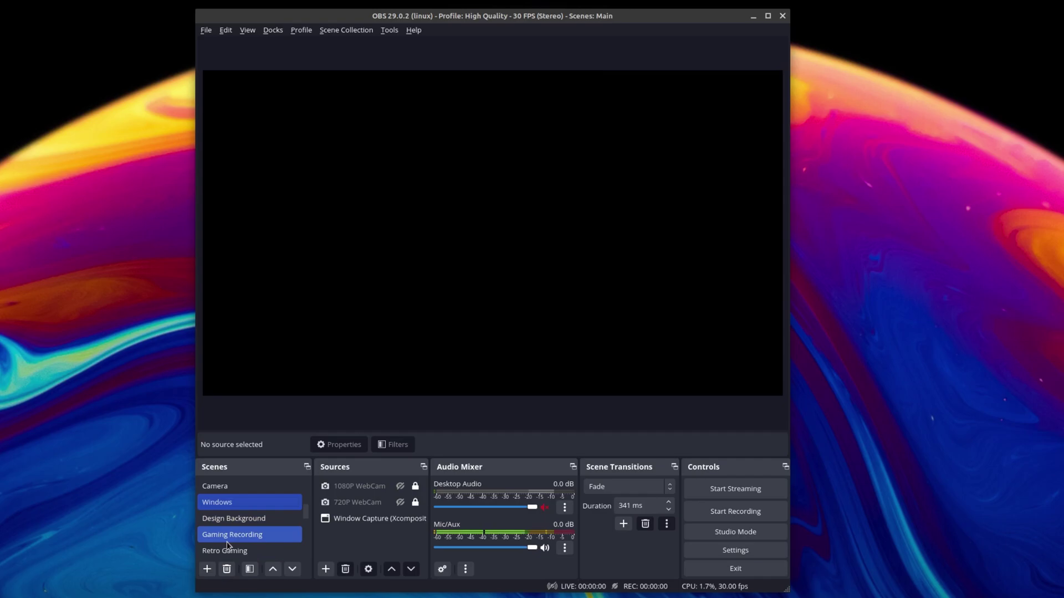
pyautogui.click(227, 535)
pyautogui.scroll(3, 237, 527)
pyautogui.click(231, 486)
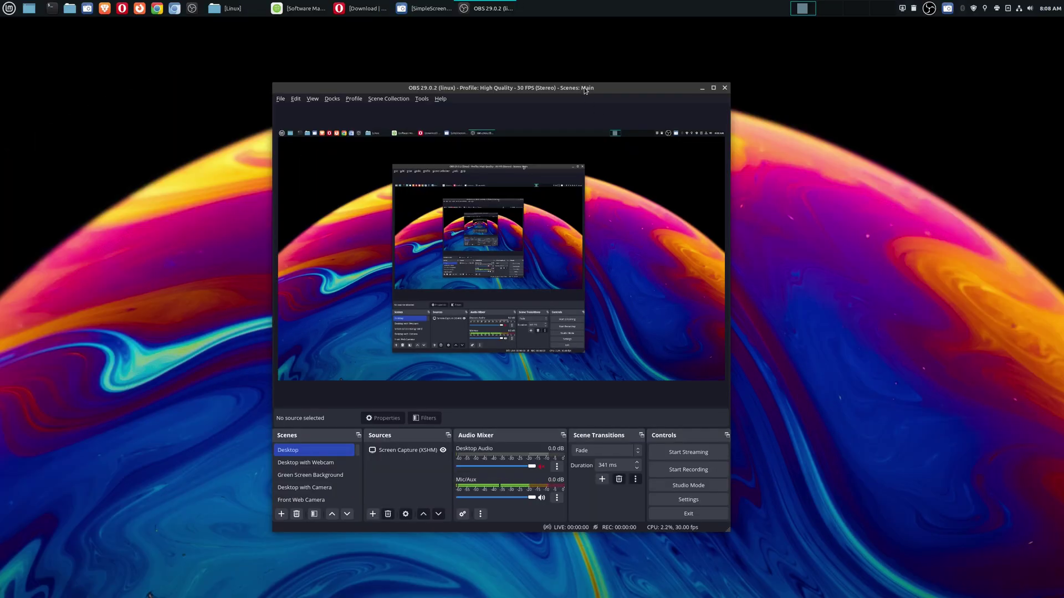
pyautogui.moveTo(585, 90); pyautogui.dragTo(630, 85)
pyautogui.click(299, 8)
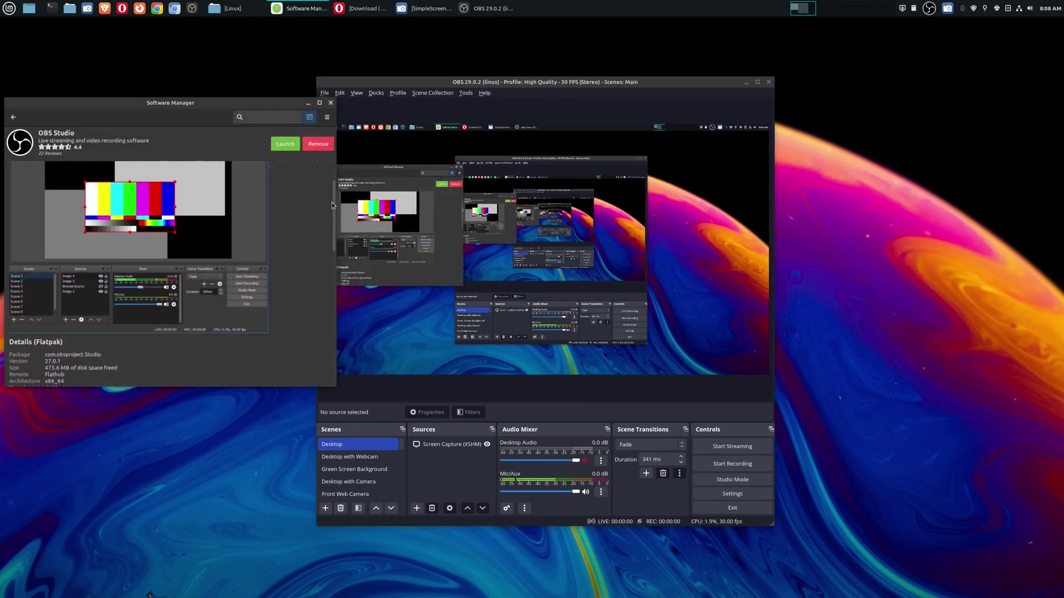
pyautogui.click(307, 104)
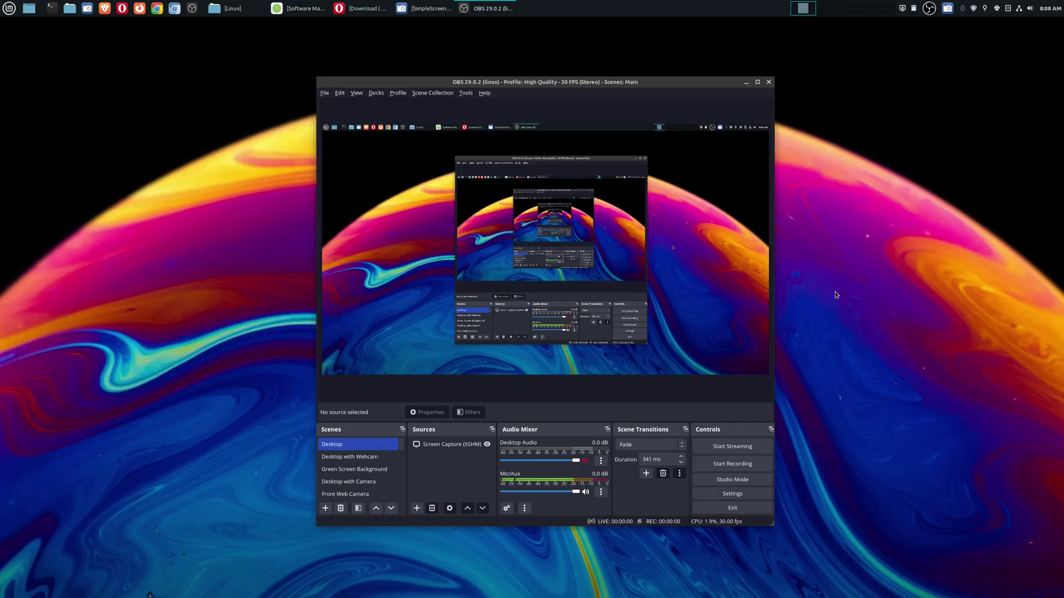